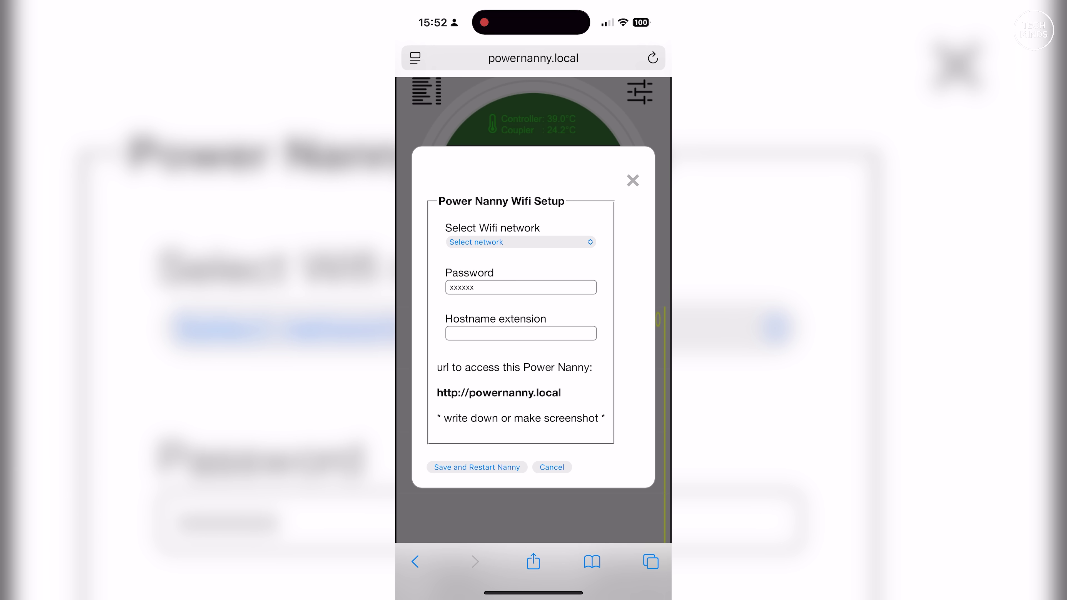
Select the Upstairs_2G Wi-Fi network and clear the placeholder password field.
click(521, 241)
click(488, 336)
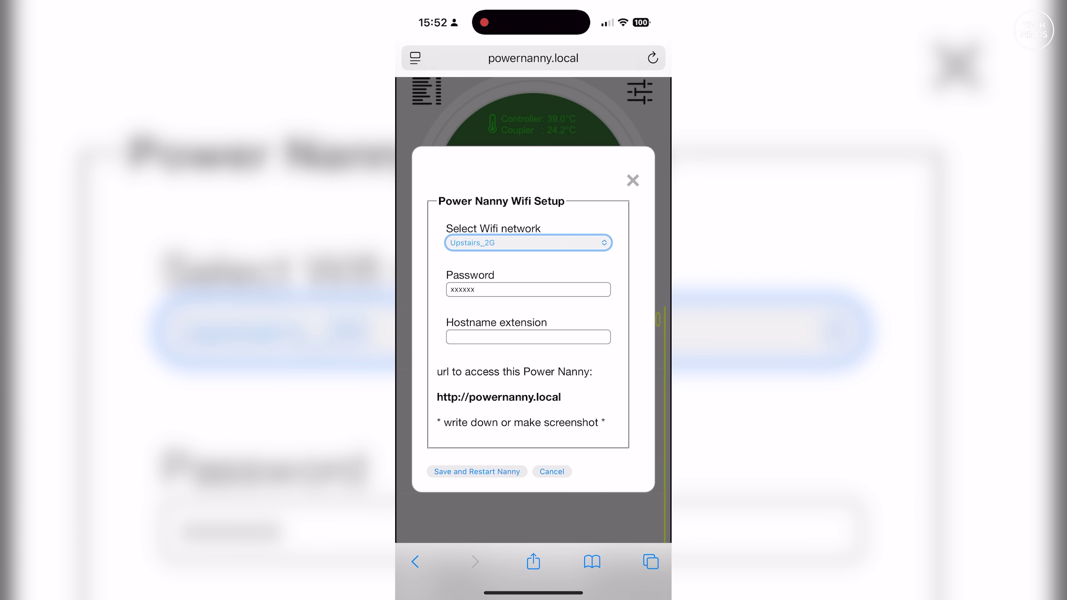
click(528, 290)
key(BackSpace)
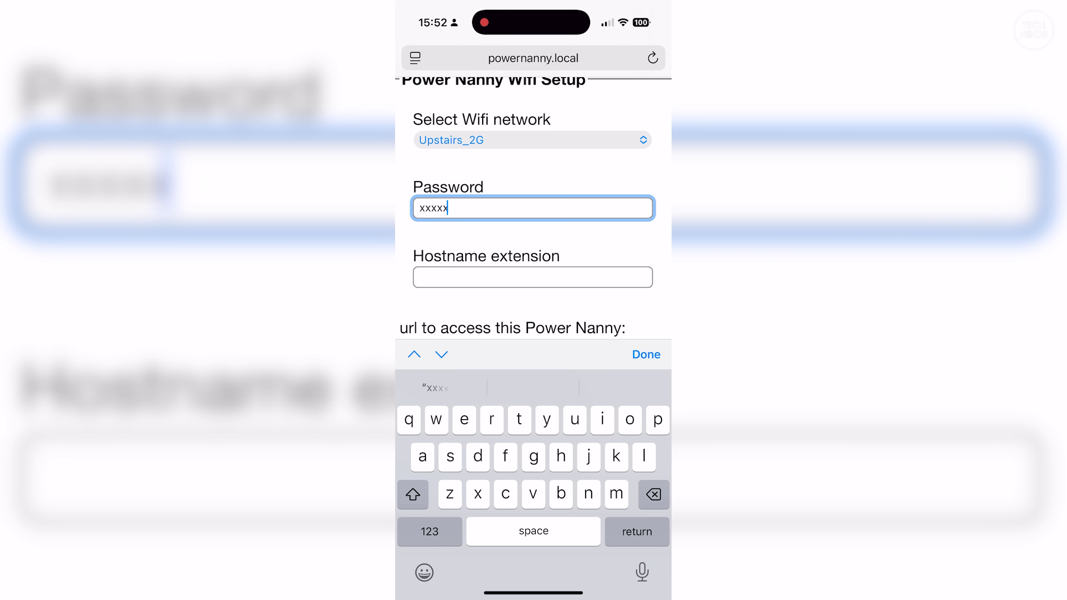
key(BackSpace)
key(BackSpace)
key(BackSpace)
key(BackSpace)
key(BackSpace)
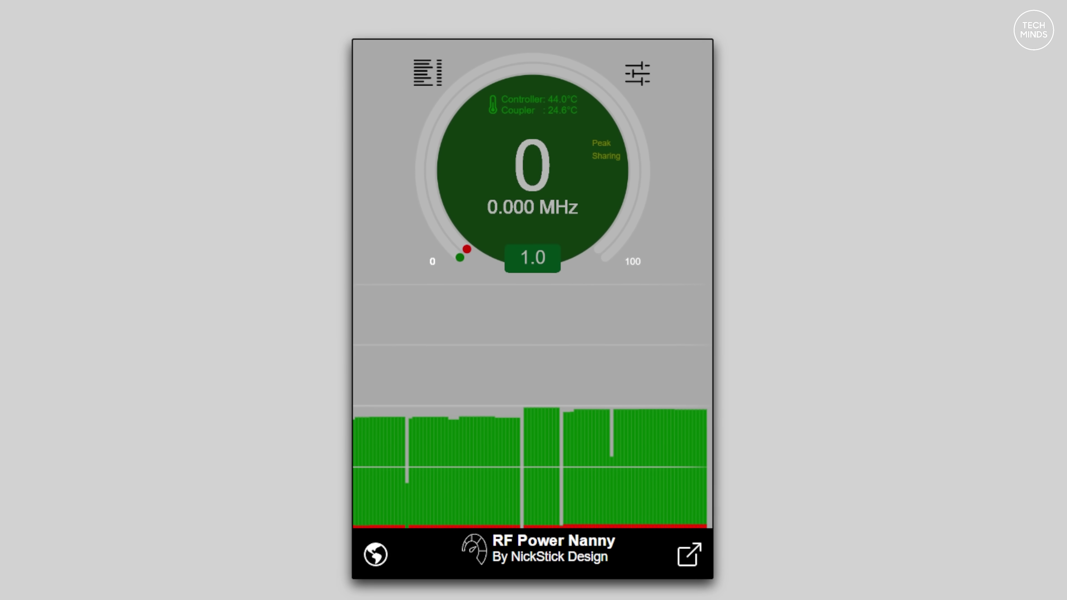
Show the General settings: Peak Power, 1128 ms sample time, Residual Max hold, 100 Watt scale.
click(636, 74)
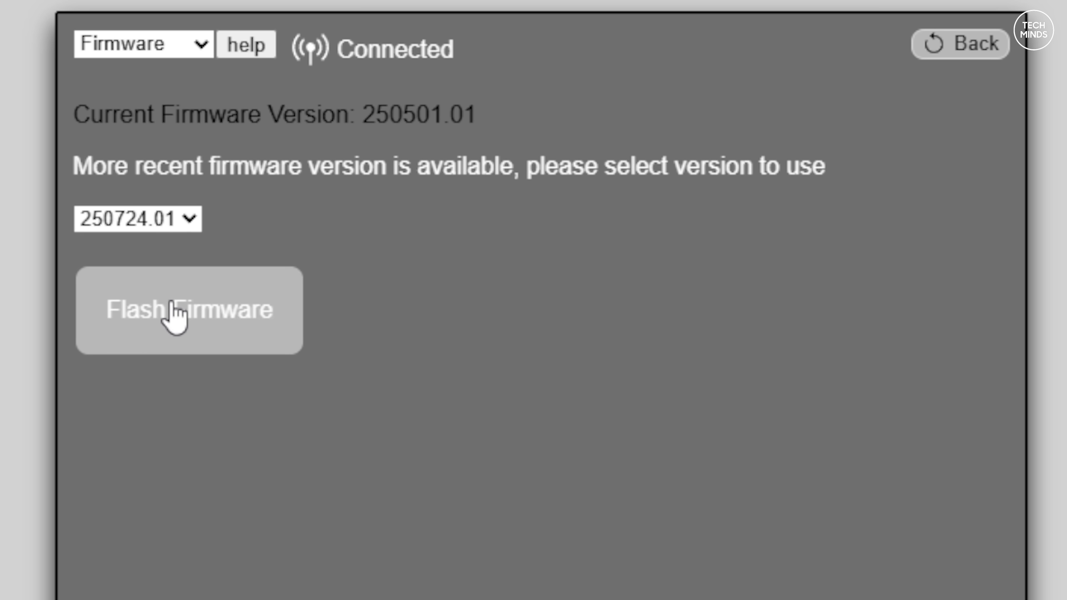
click(169, 310)
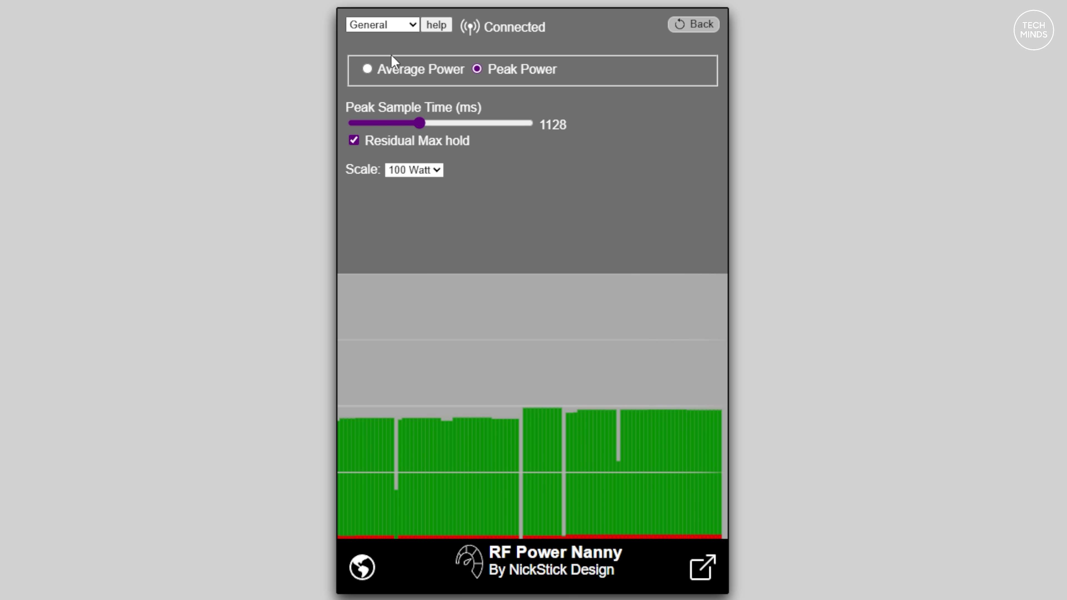
Switch the settings dropdown to Station to check the Call Sign and QTH.
click(287, 90)
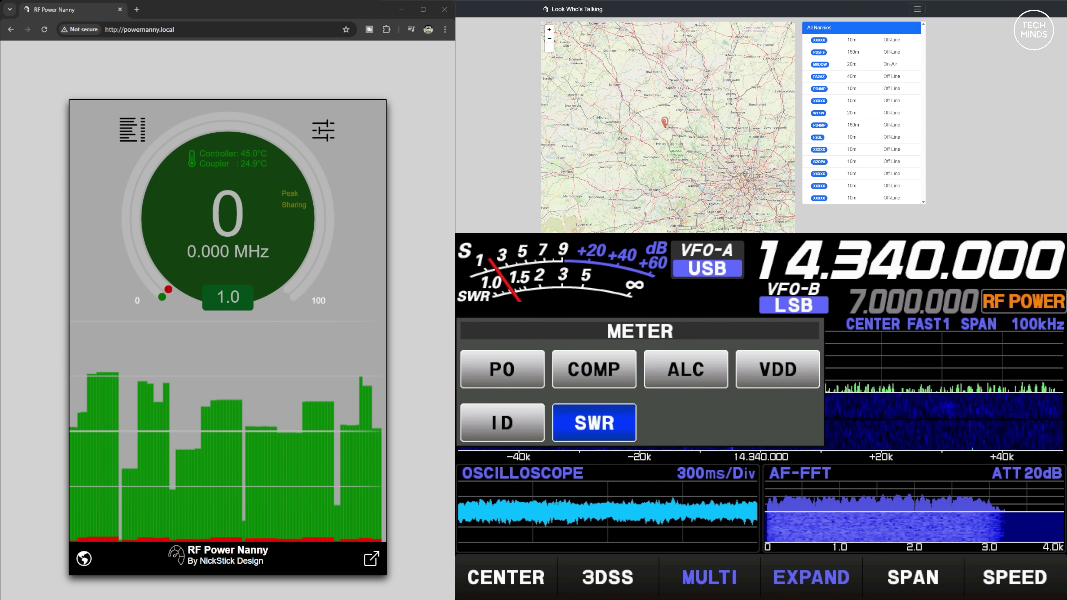
Set the radio's meter to PO output power, then bring up the current readings page.
click(502, 369)
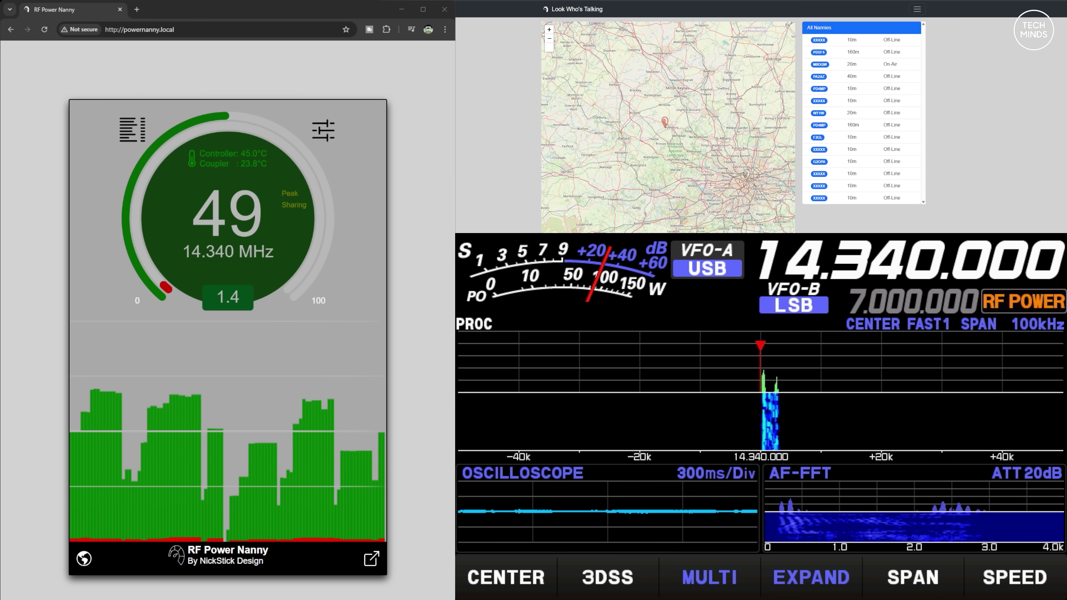
click(410, 49)
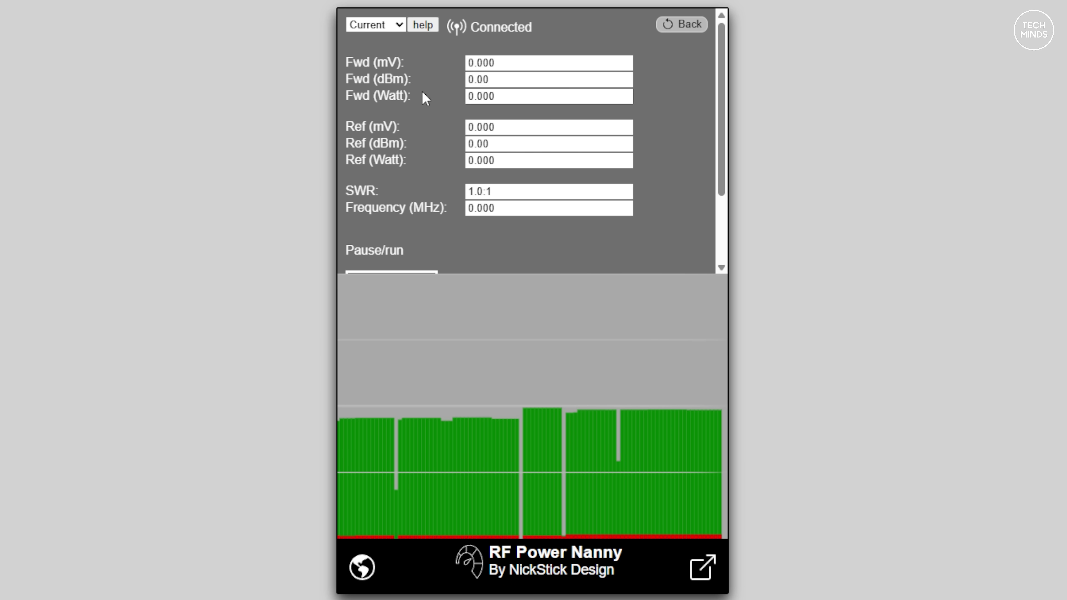
Switch Current values to the Captured list and scroll its 10 readings of frequency, watts and SWR.
scroll(423, 95, down, 3)
scroll(349, 154, up, 3)
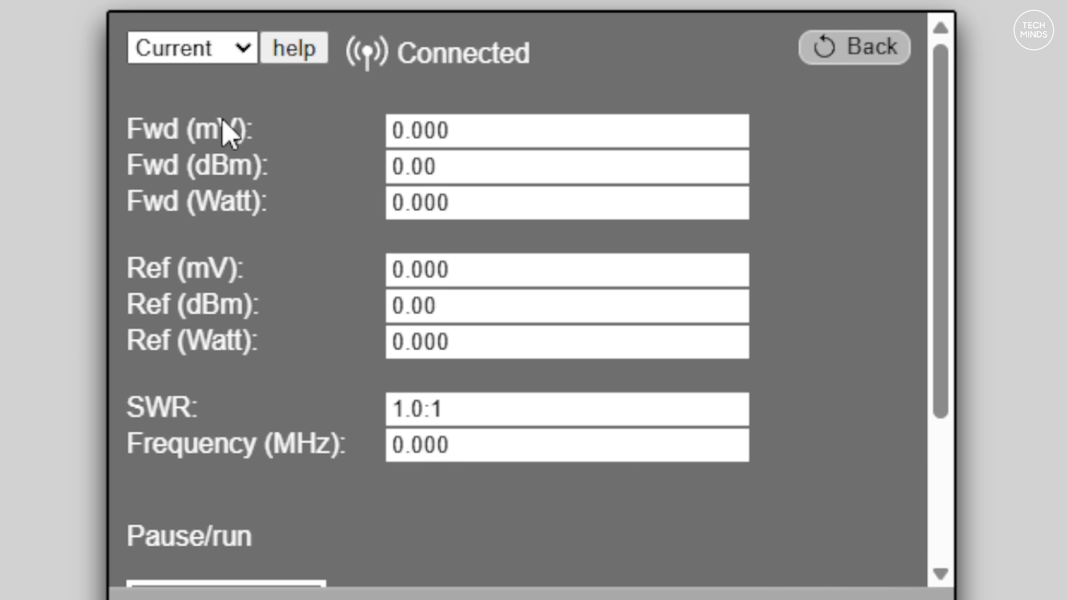
click(227, 133)
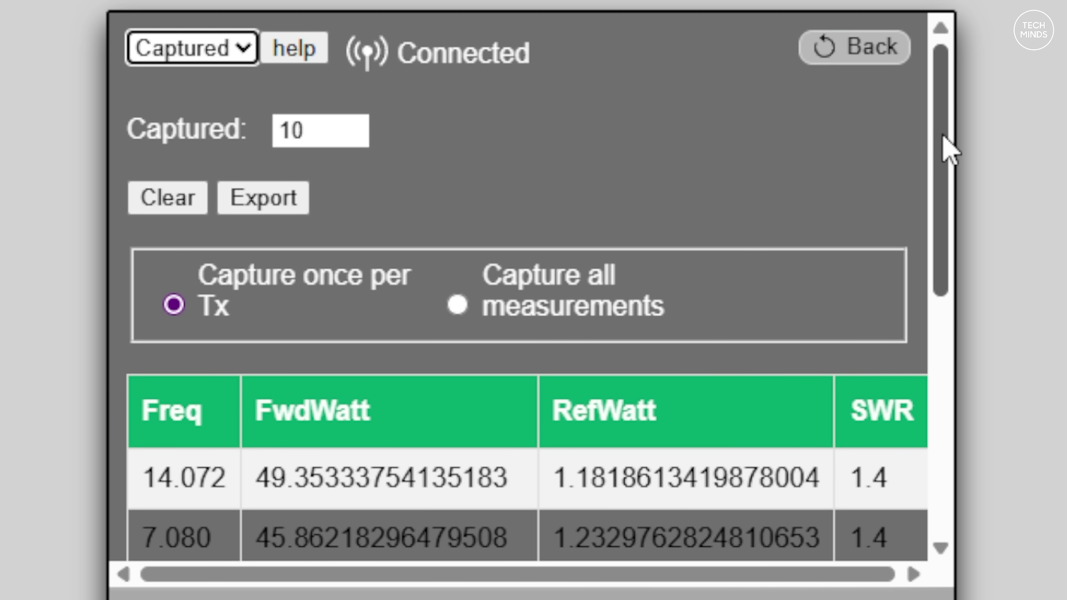
drag(943, 135, 948, 113)
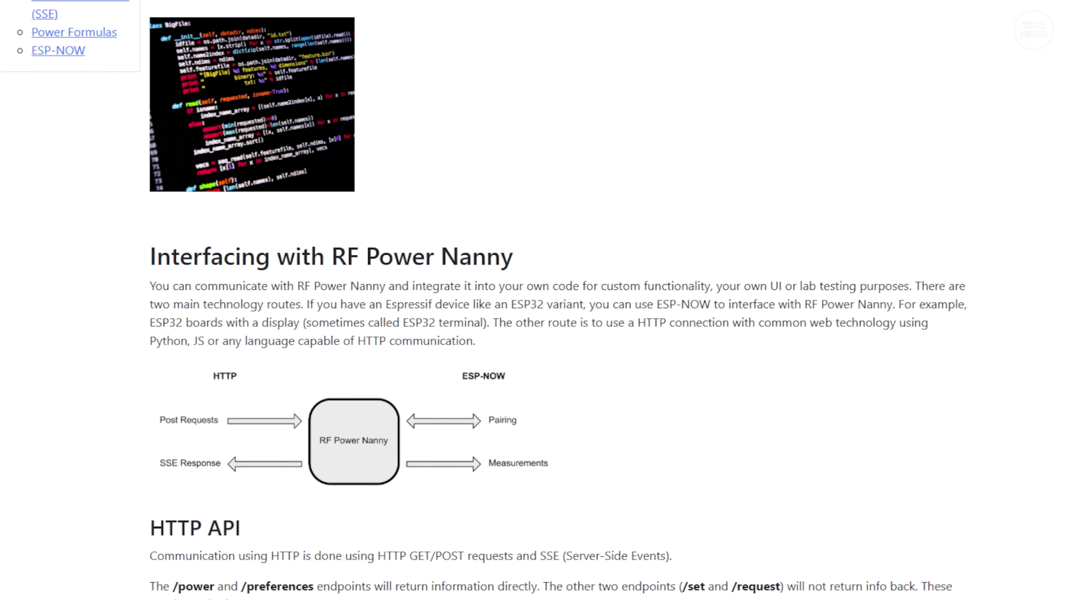
Scroll the Interfacing page from the HTTP API endpoints down to the Server Side Events JavaScript example.
scroll(533, 300, down, 2)
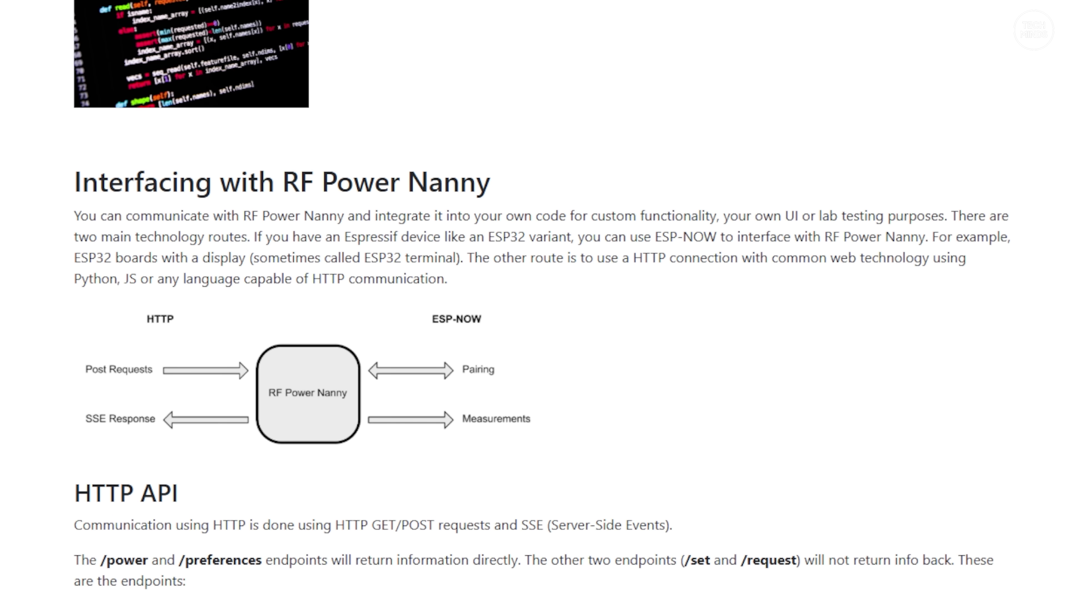
scroll(534, 300, down, 3)
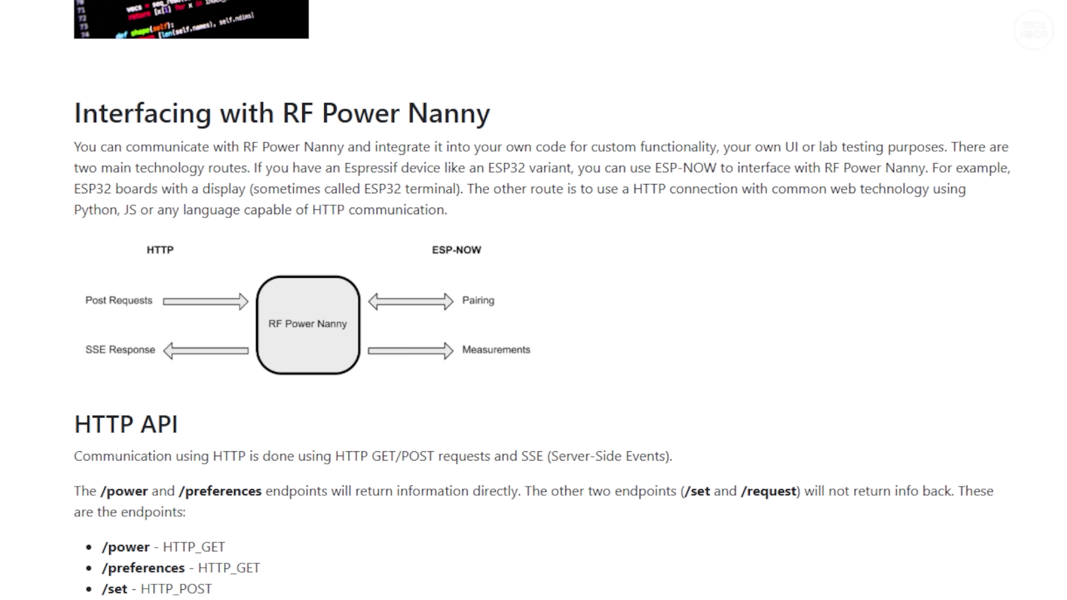
scroll(533, 300, down, 4)
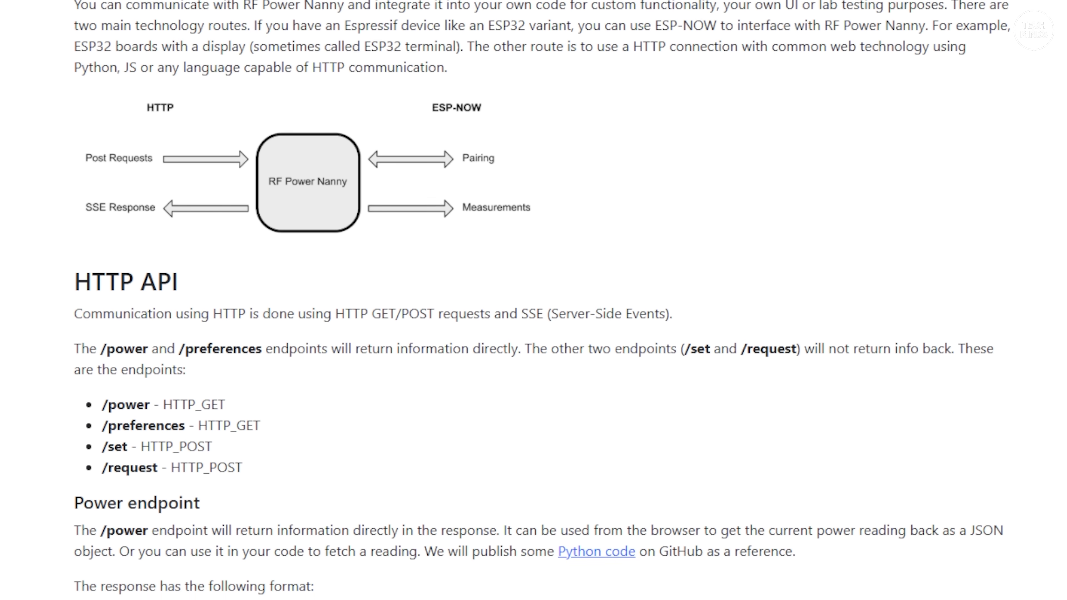
scroll(533, 300, down, 4)
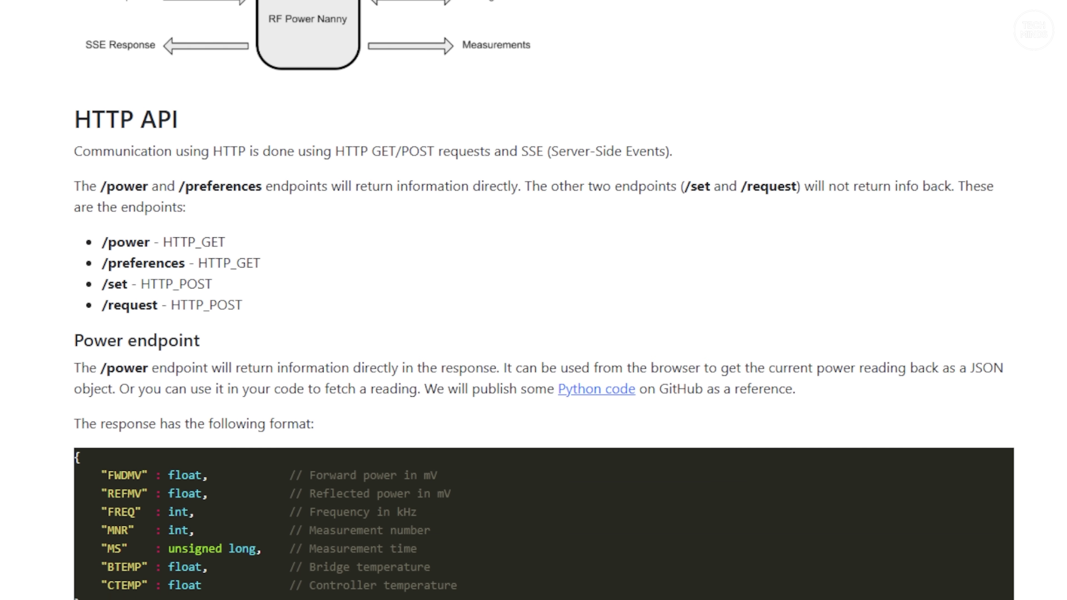
scroll(533, 300, down, 7)
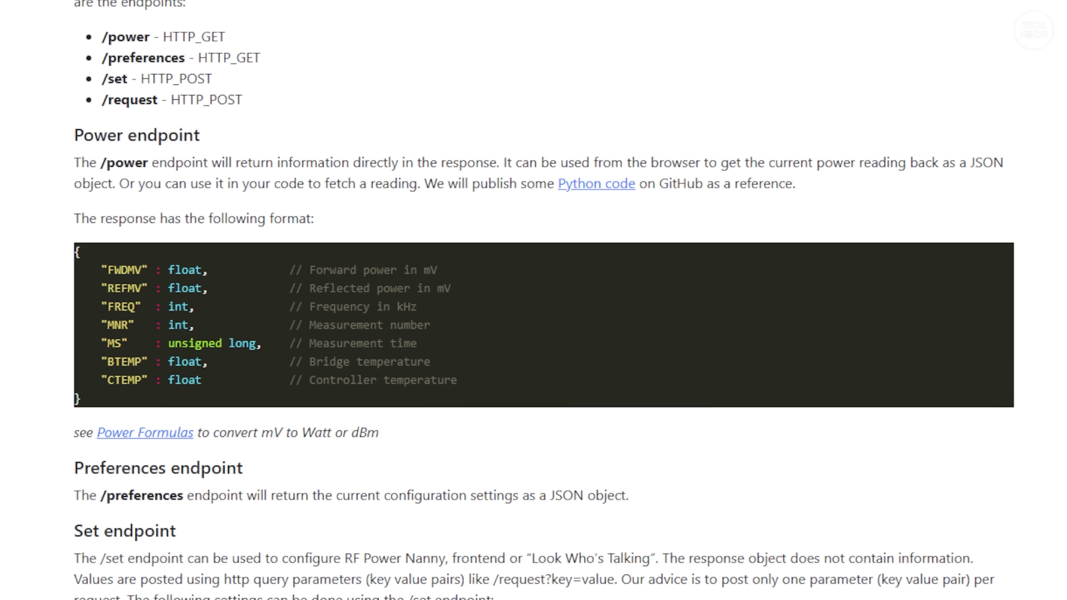
scroll(533, 300, down, 6)
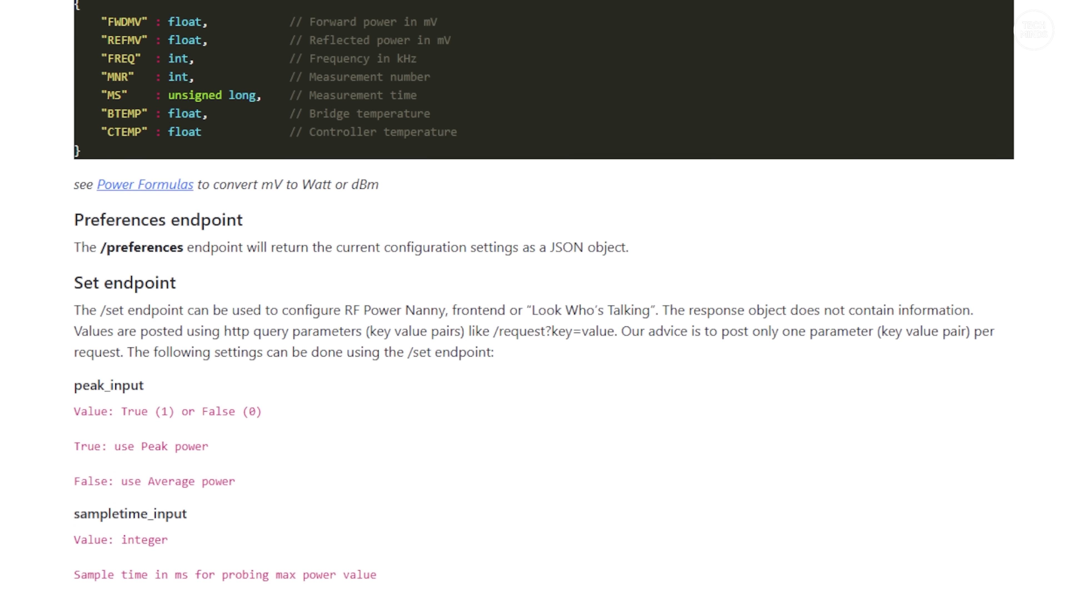
scroll(533, 300, down, 7)
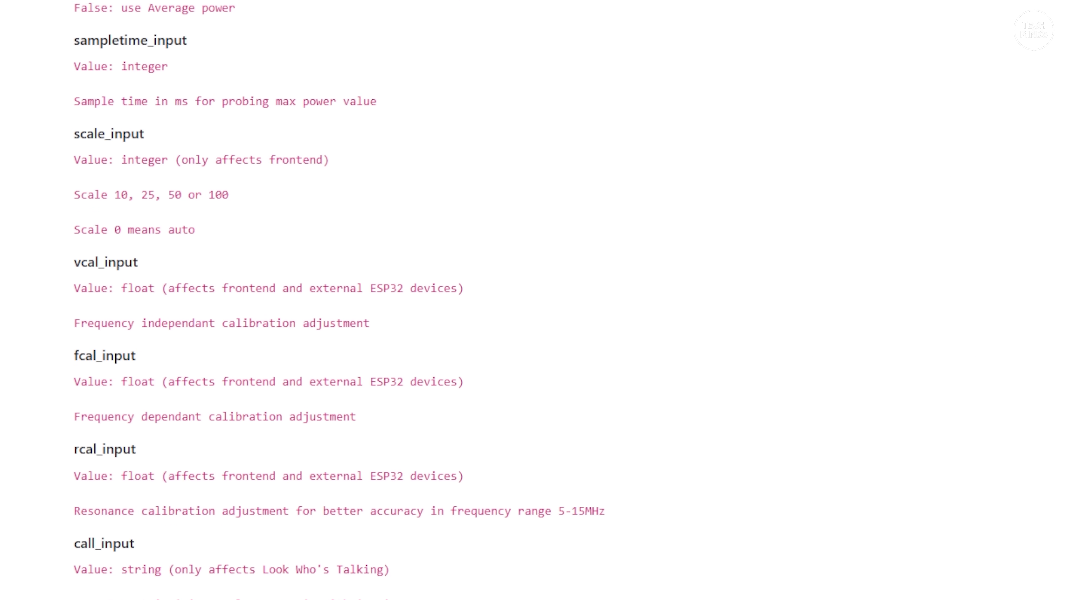
scroll(533, 300, down, 3)
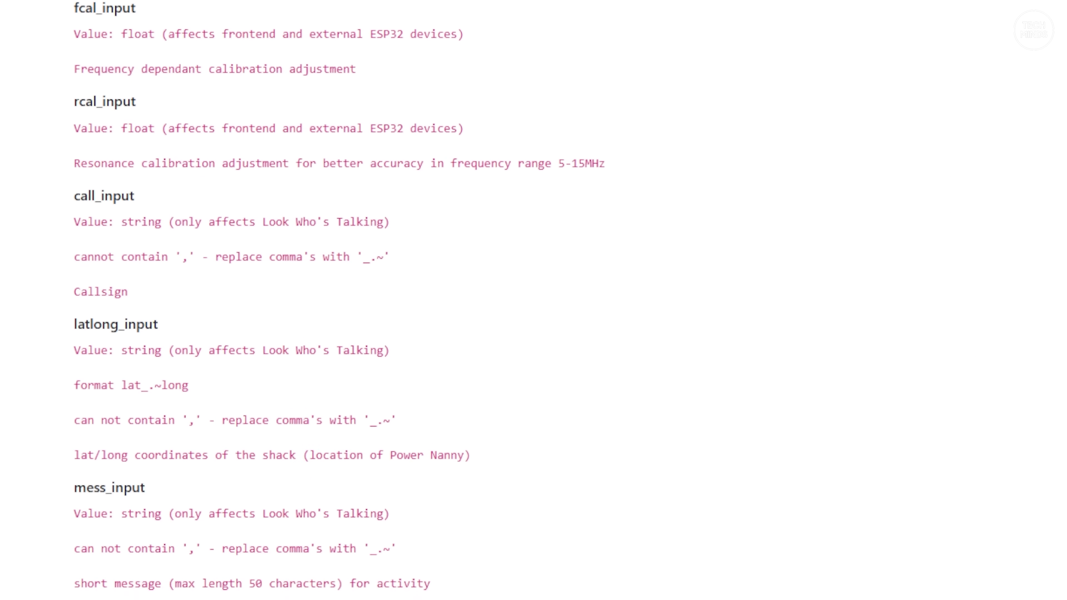
scroll(533, 300, down, 6)
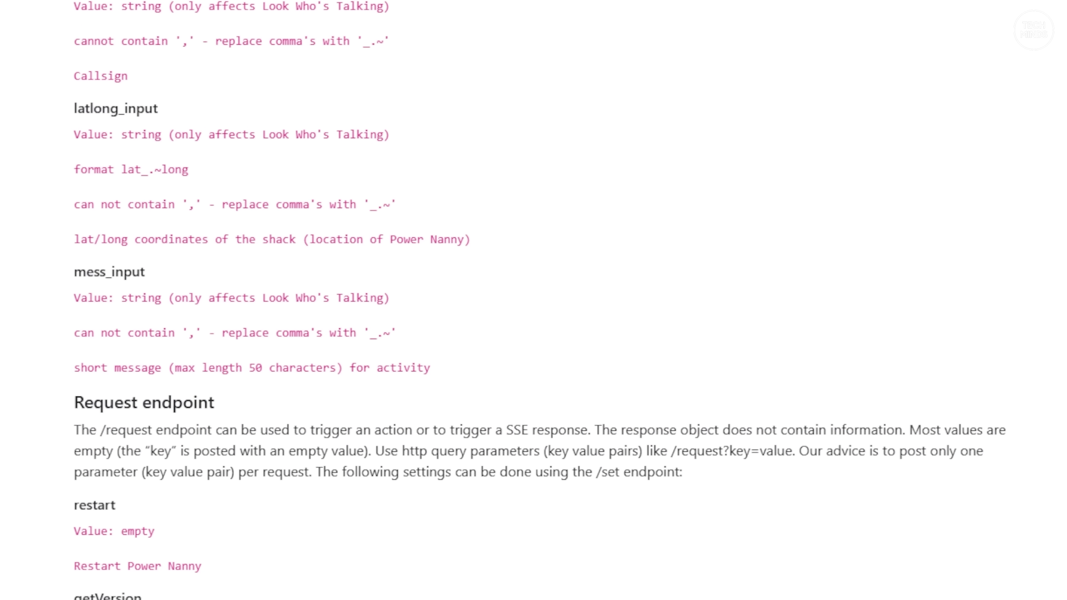
scroll(533, 300, down, 10)
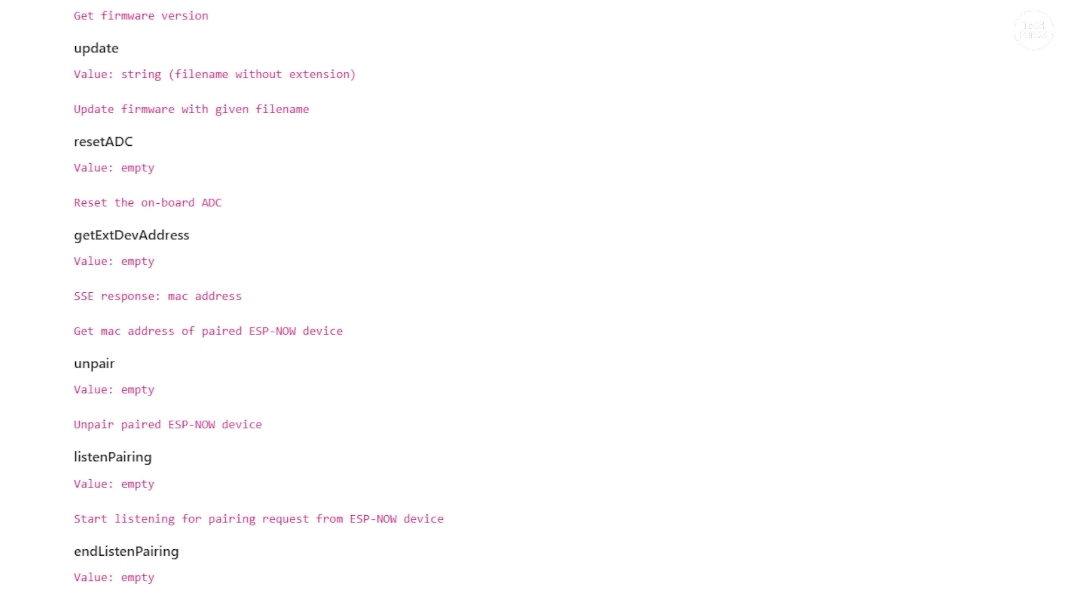
scroll(533, 300, down, 6)
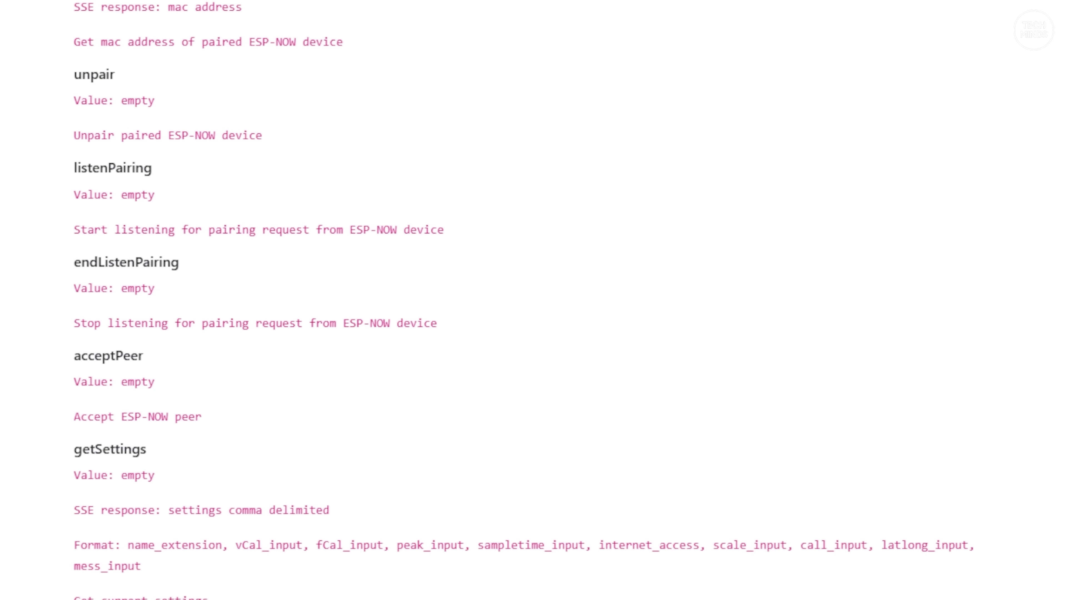
scroll(534, 300, down, 9)
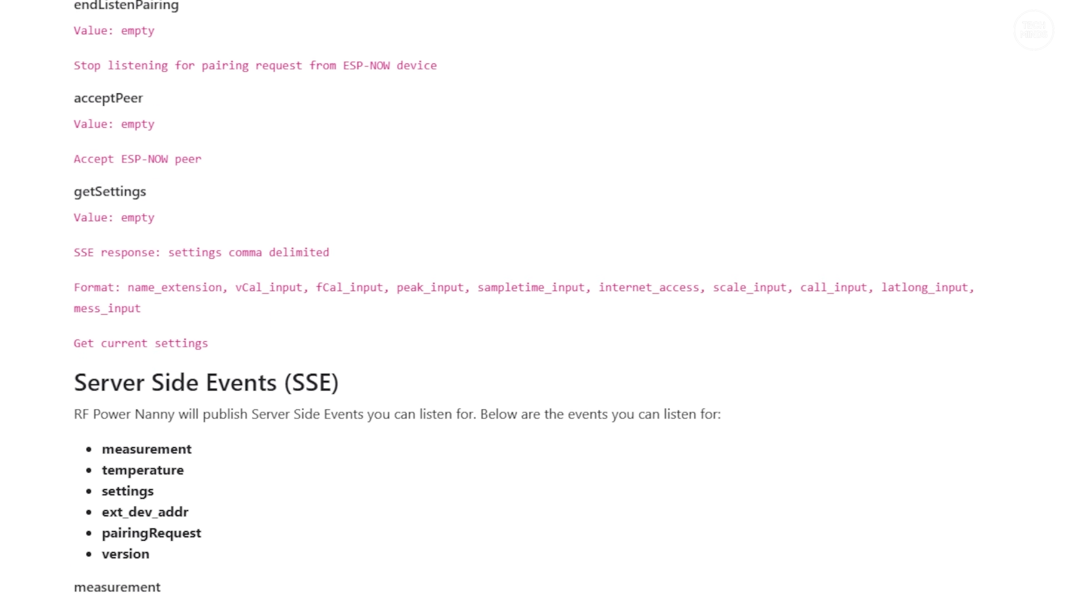
scroll(533, 300, down, 9)
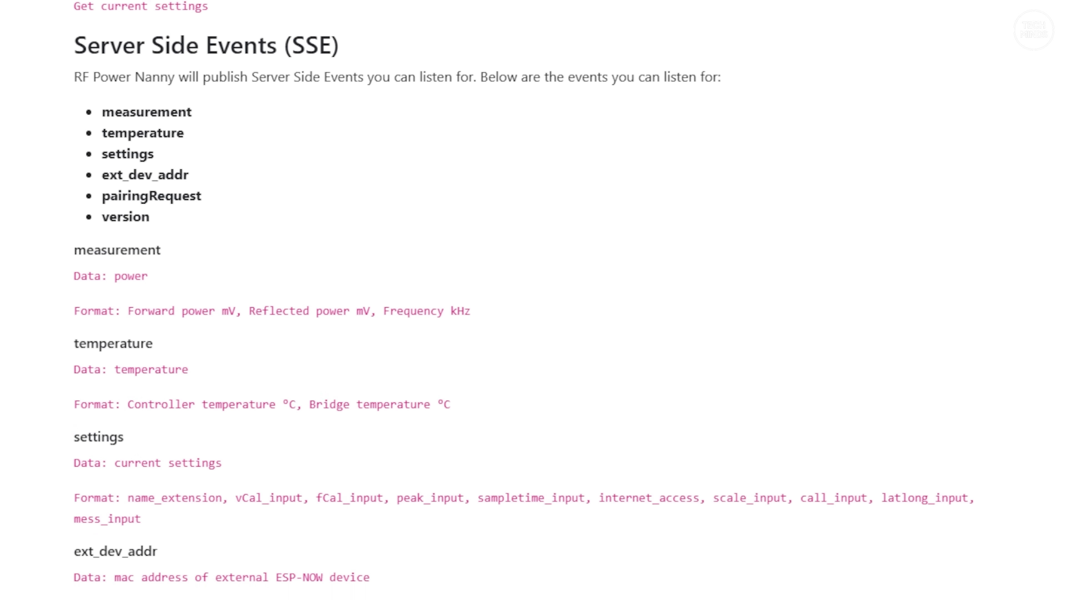
scroll(533, 300, down, 6)
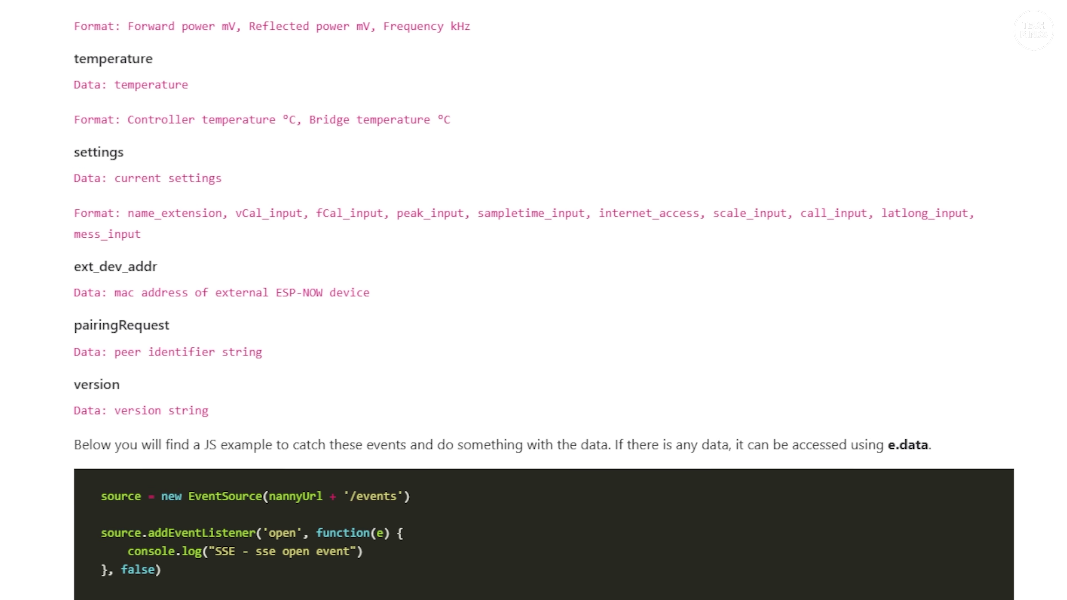
scroll(533, 300, down, 6)
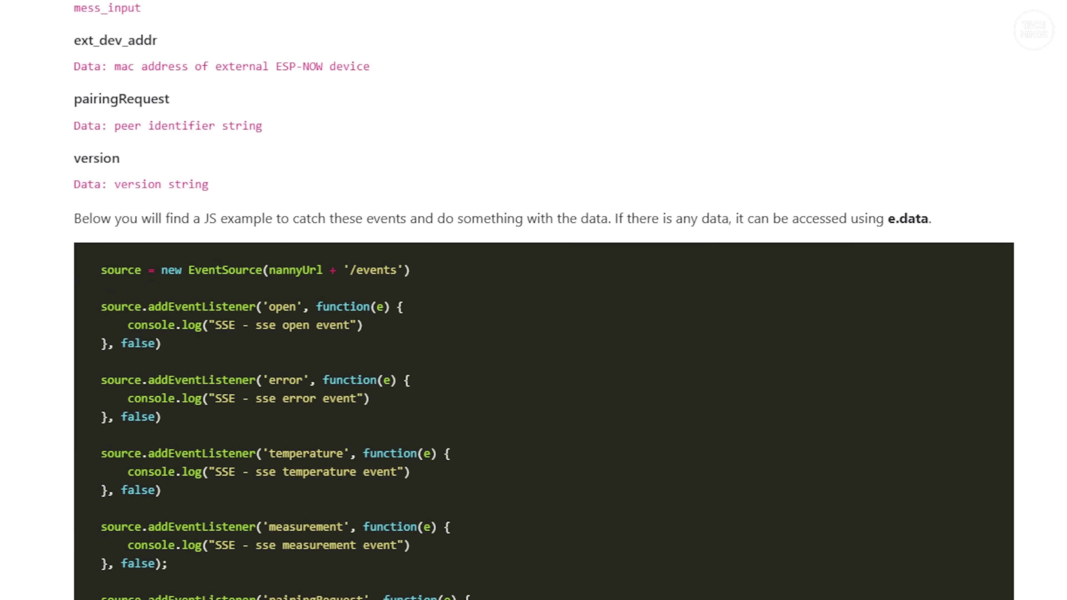
scroll(534, 300, down, 5)
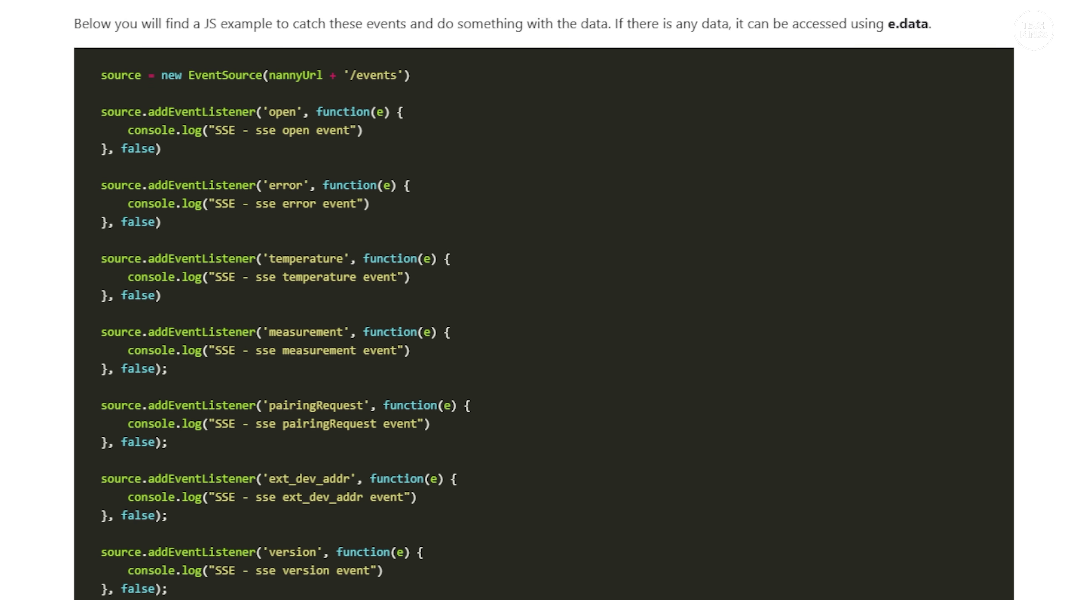
scroll(534, 300, down, 4)
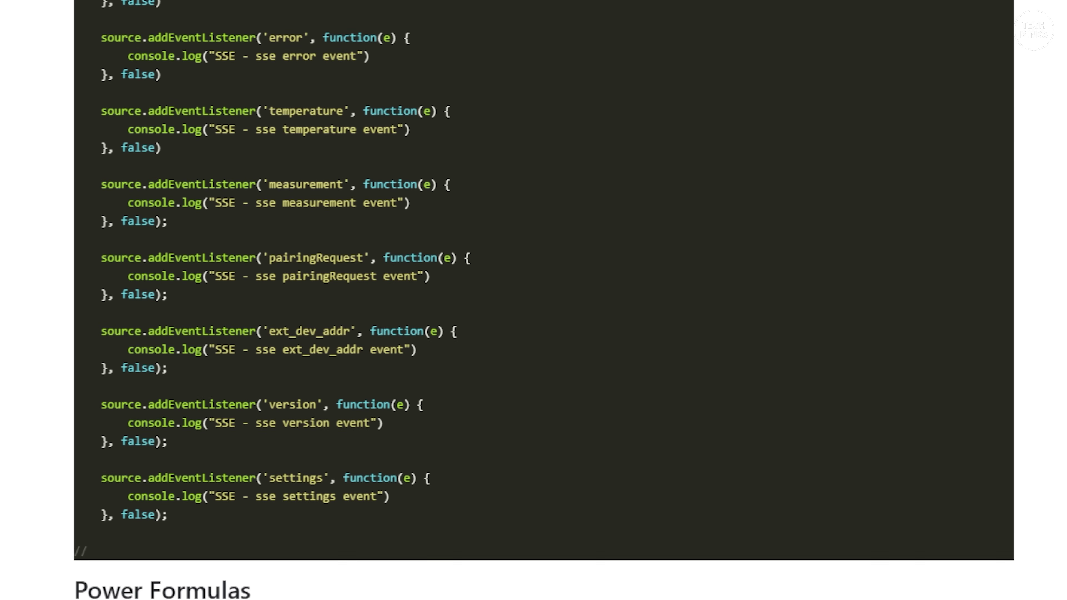